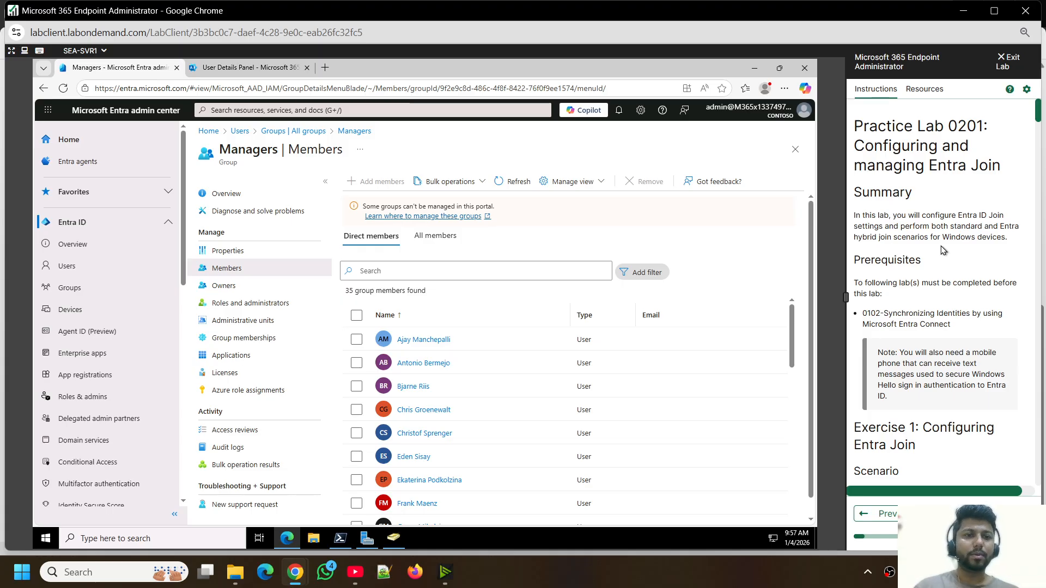
Step: Read the Practice Lab 0201 summary, prerequisites and Exercise 1 scenario in the lab instructions
scroll(919, 252, "down", 3)
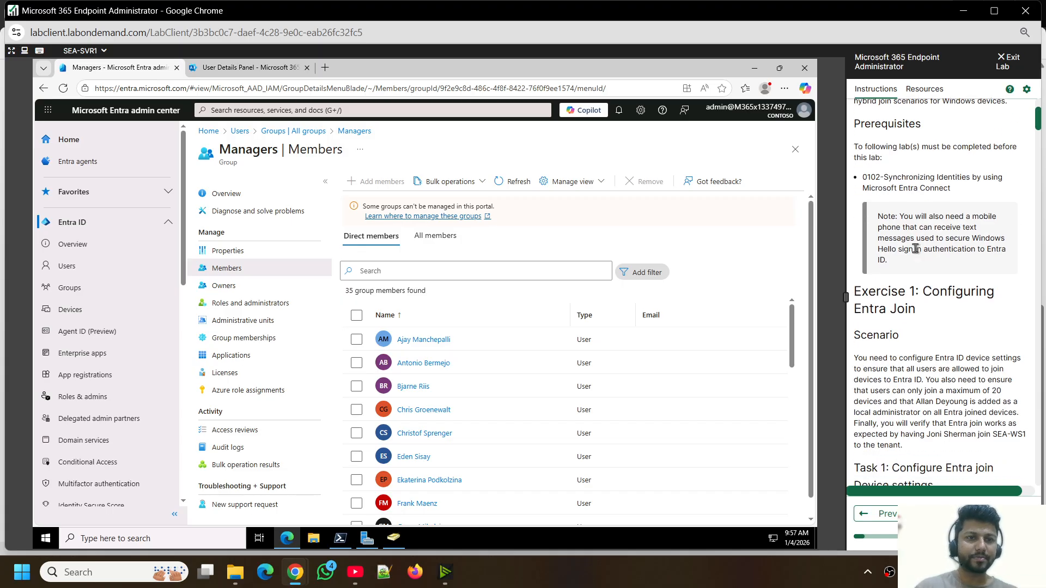
scroll(914, 250, "down", 3)
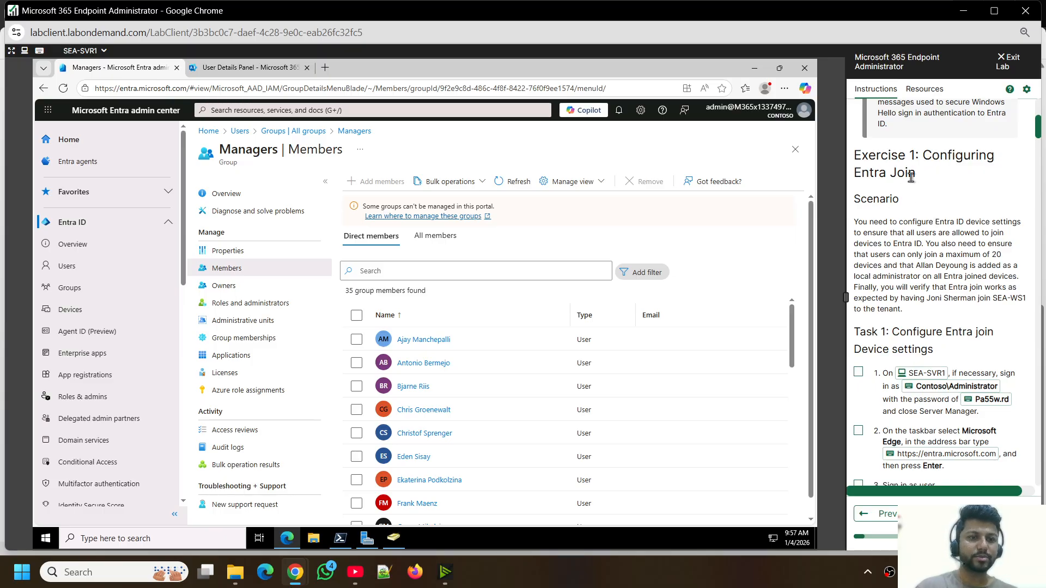
scroll(911, 177, "down", 3)
scroll(911, 177, "up", 2)
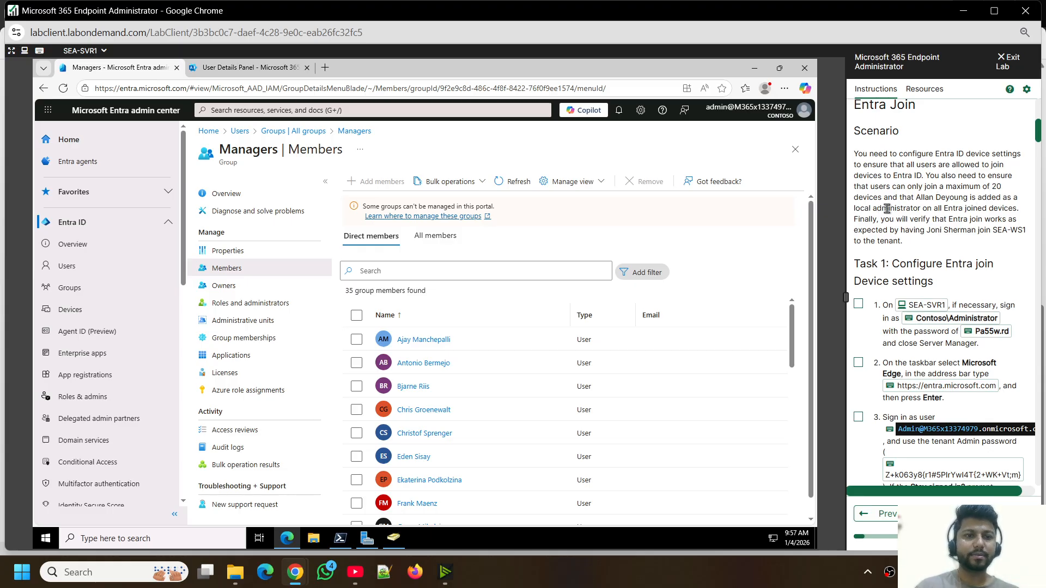
left_click_drag(854, 157, 970, 212)
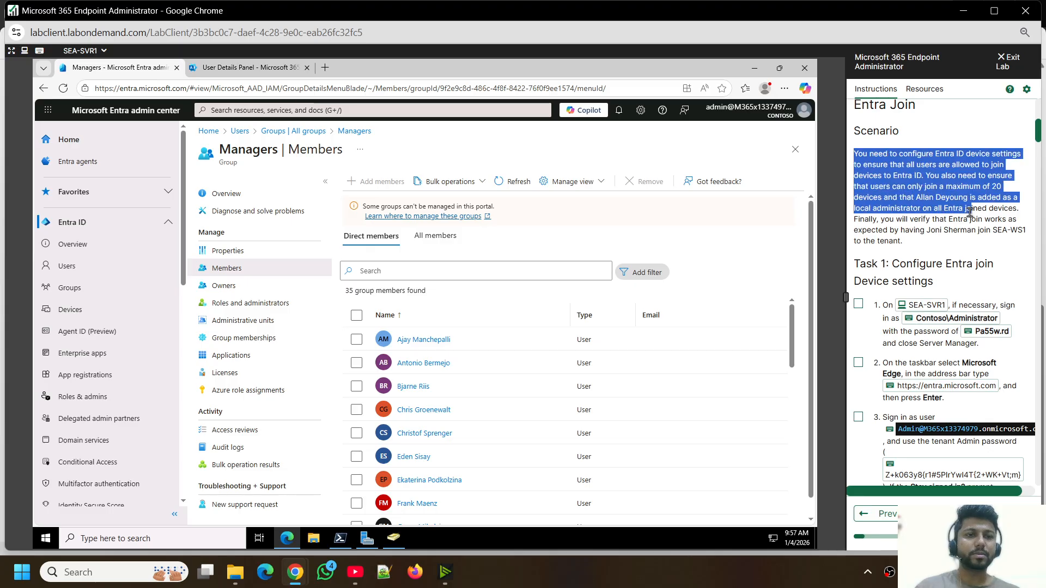
left_click(1008, 245)
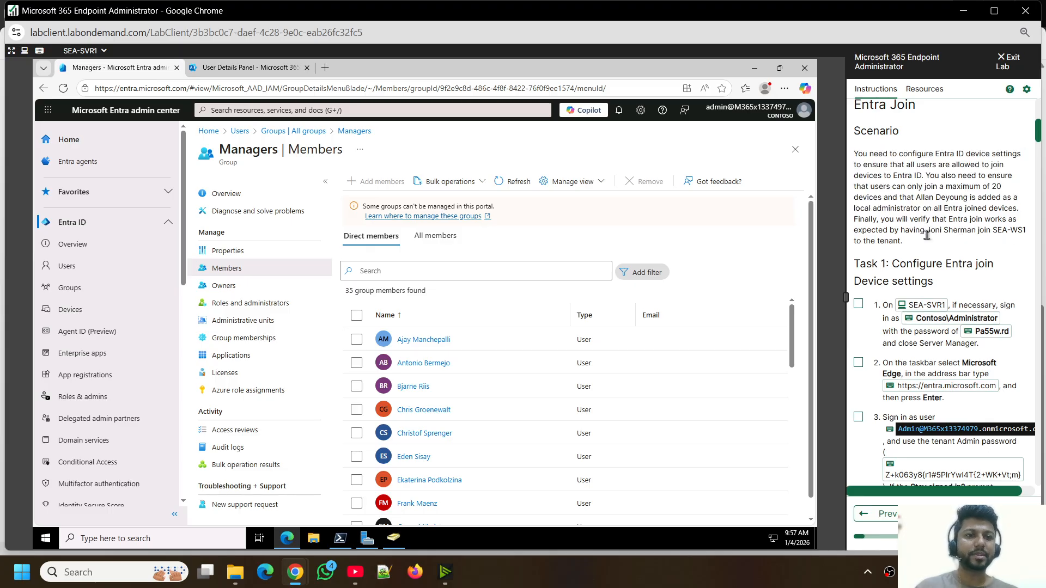
scroll(926, 242, "down", 2)
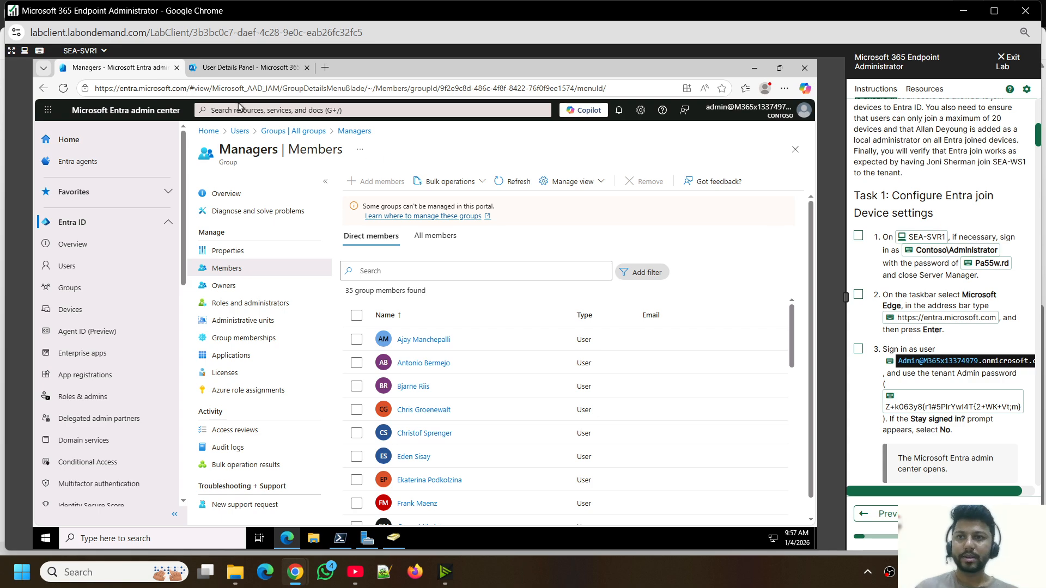
Step: Mark Task 1 steps 1 to 3 as complete in the lab instructions
left_click(858, 236)
left_click(858, 297)
scroll(866, 305, "down", 2)
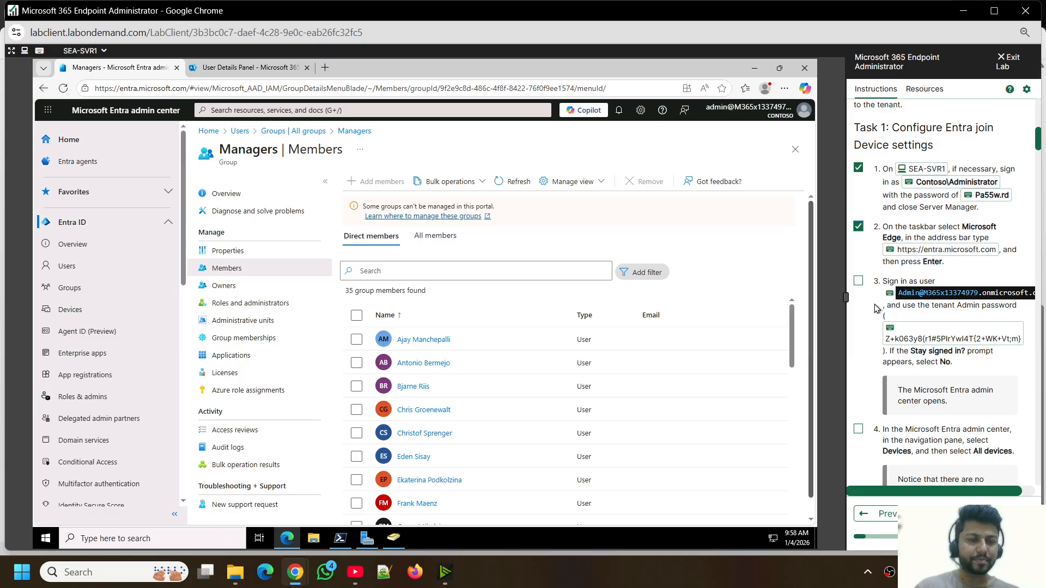
scroll(866, 294, "down", 4)
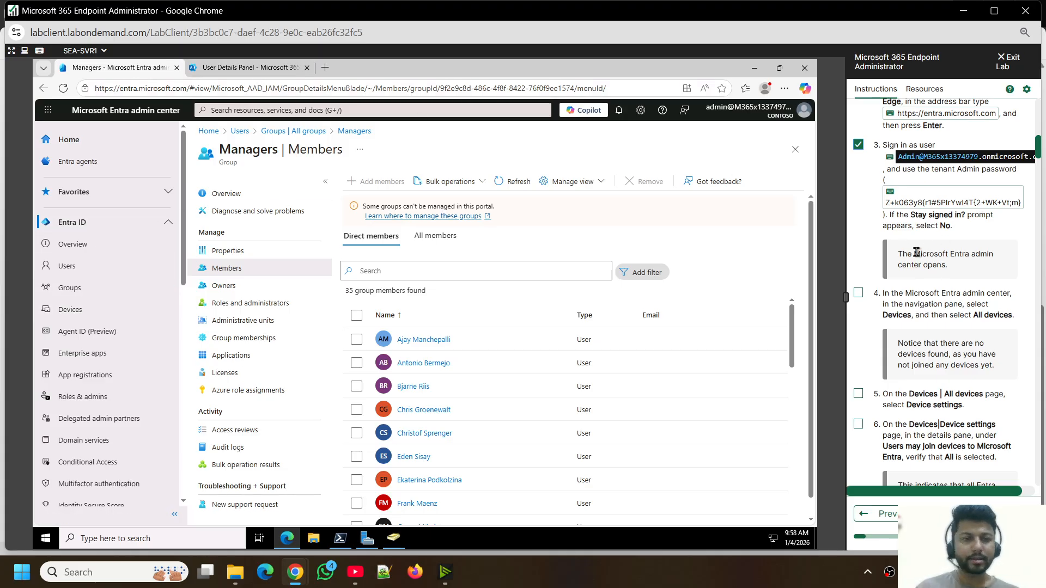
scroll(915, 251, "up", 3)
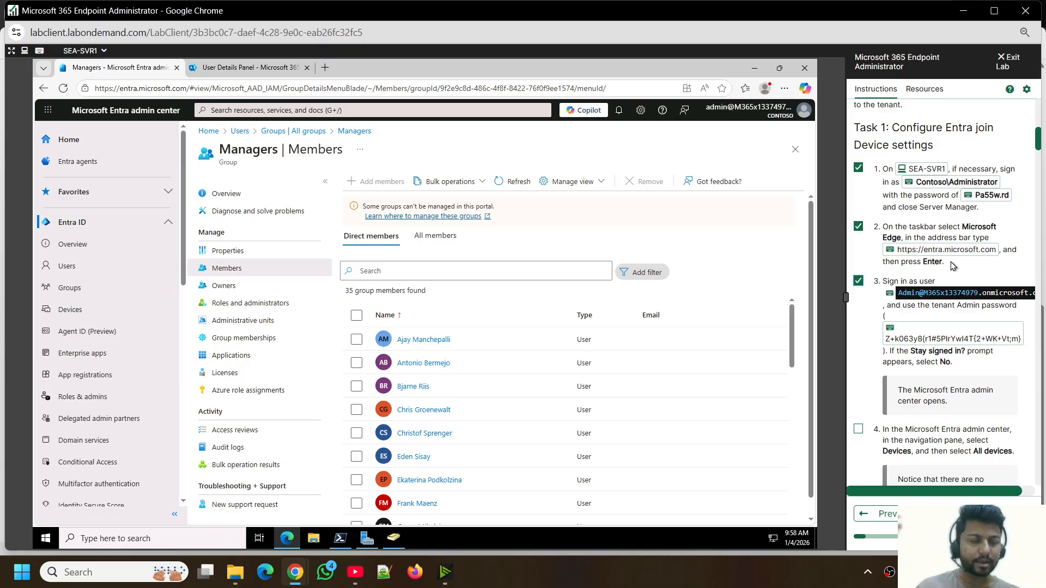
scroll(931, 263, "down", 3)
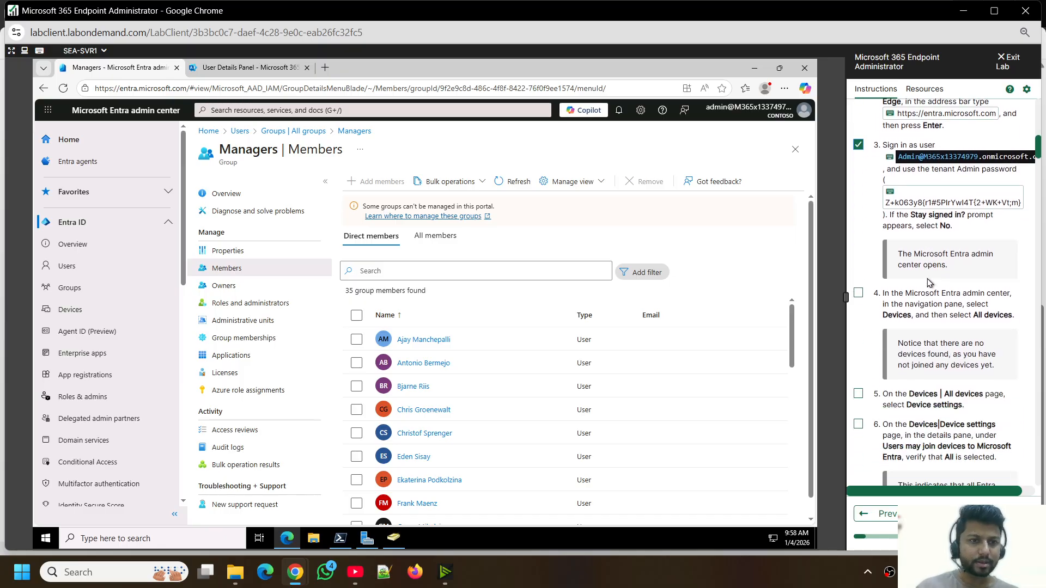
Step: Open the All devices list under Devices, marking lab step 4 complete, and widen the list's Join type column
left_click(77, 315)
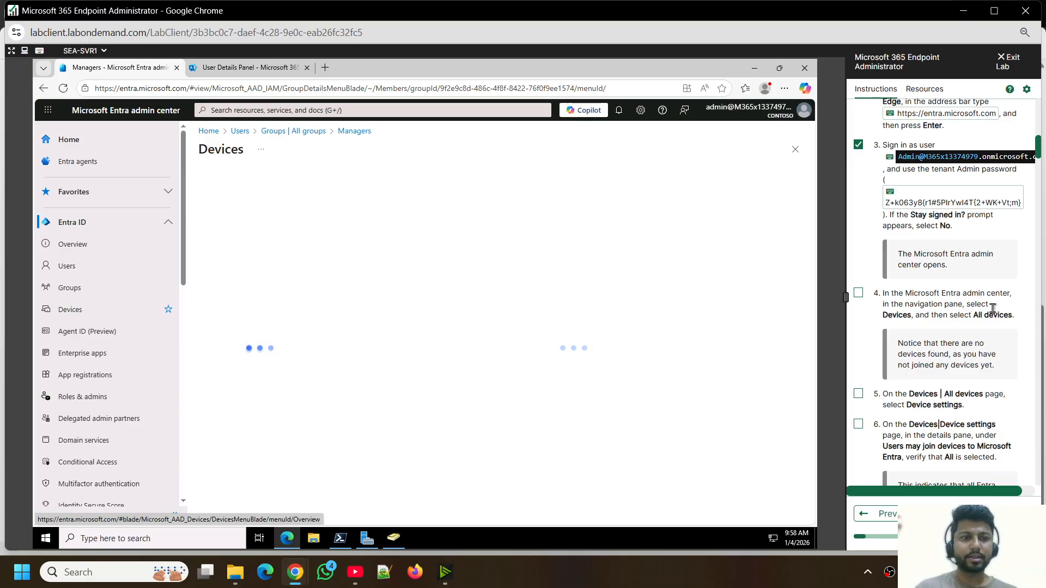
left_click(859, 293)
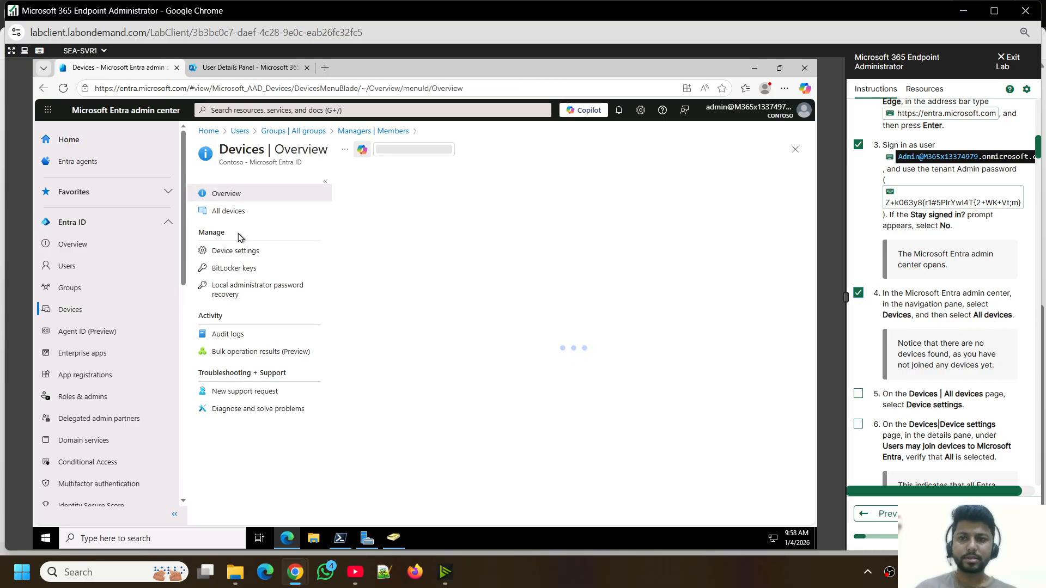
left_click(244, 215)
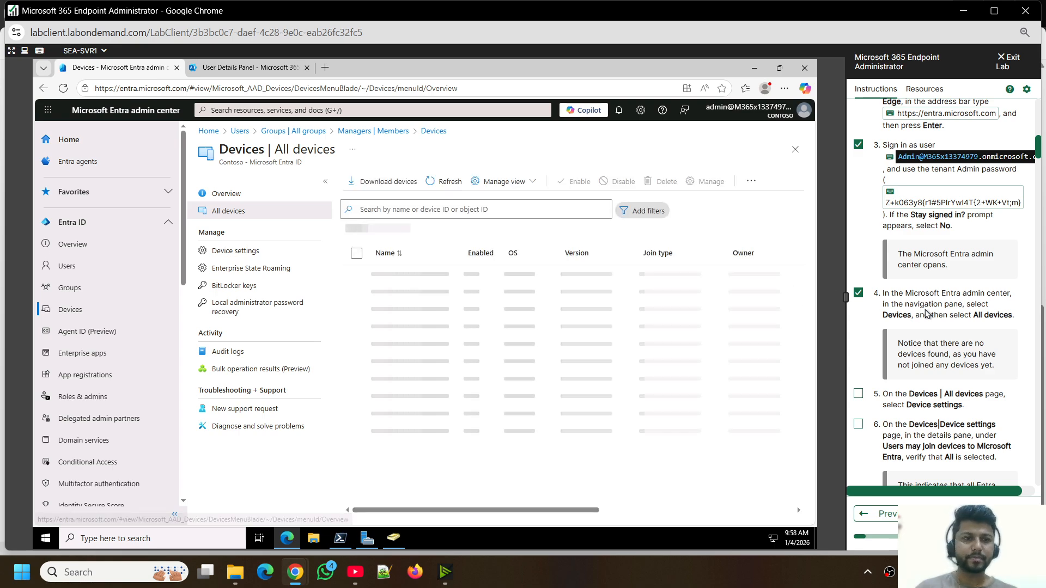
scroll(922, 308, "down", 2)
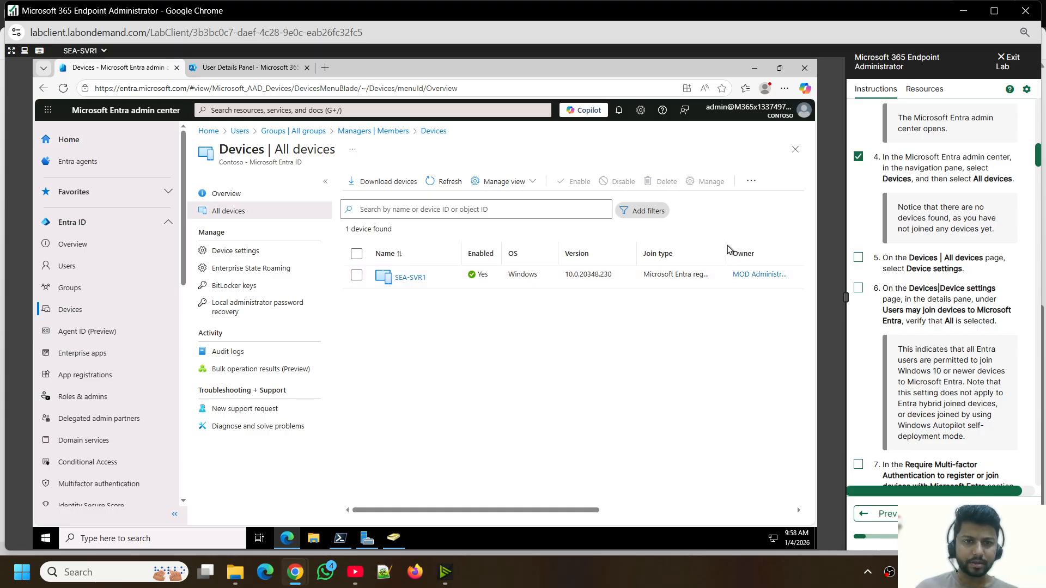
left_click_drag(726, 254, 751, 252)
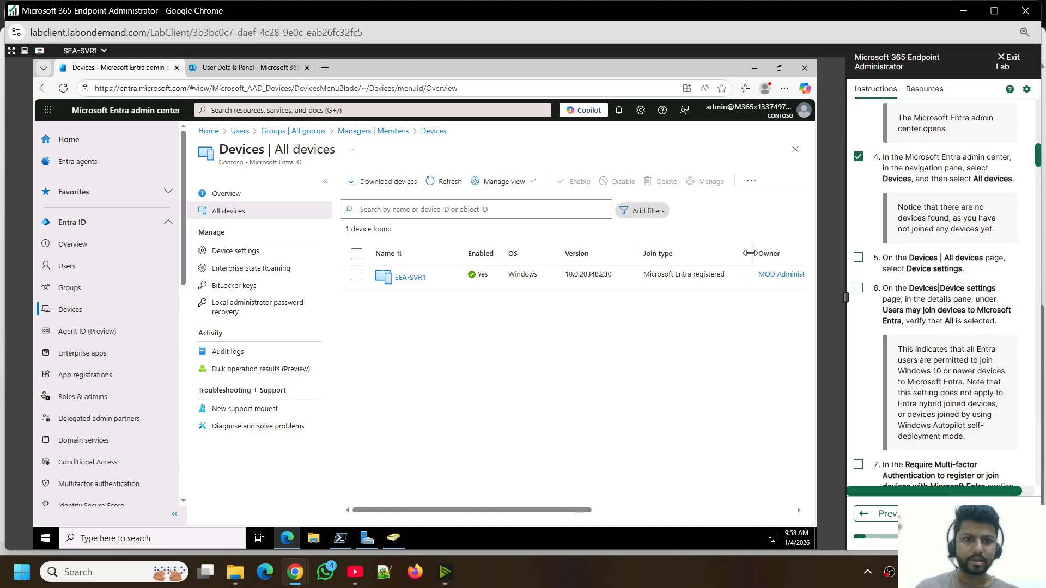
Step: Mark lab step 5 complete and open the Device settings page
left_click(858, 259)
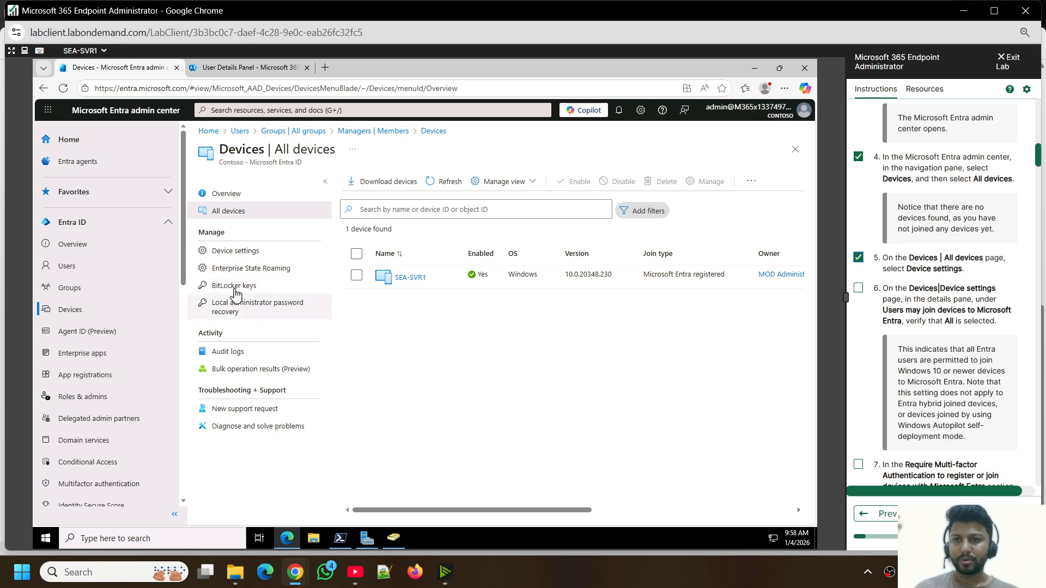
left_click(245, 252)
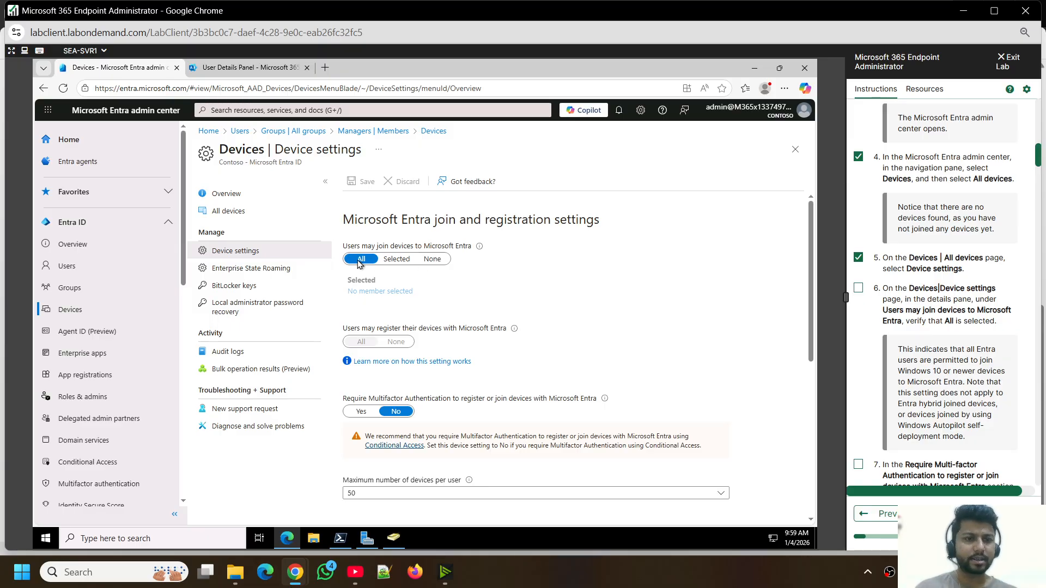
scroll(899, 320, "down", 3)
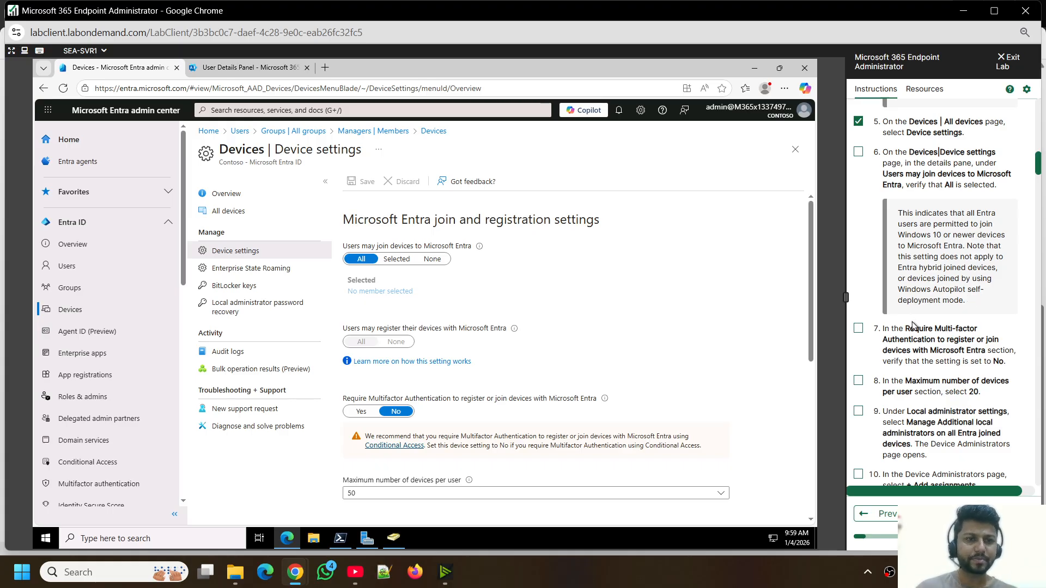
scroll(913, 325, "down", 3)
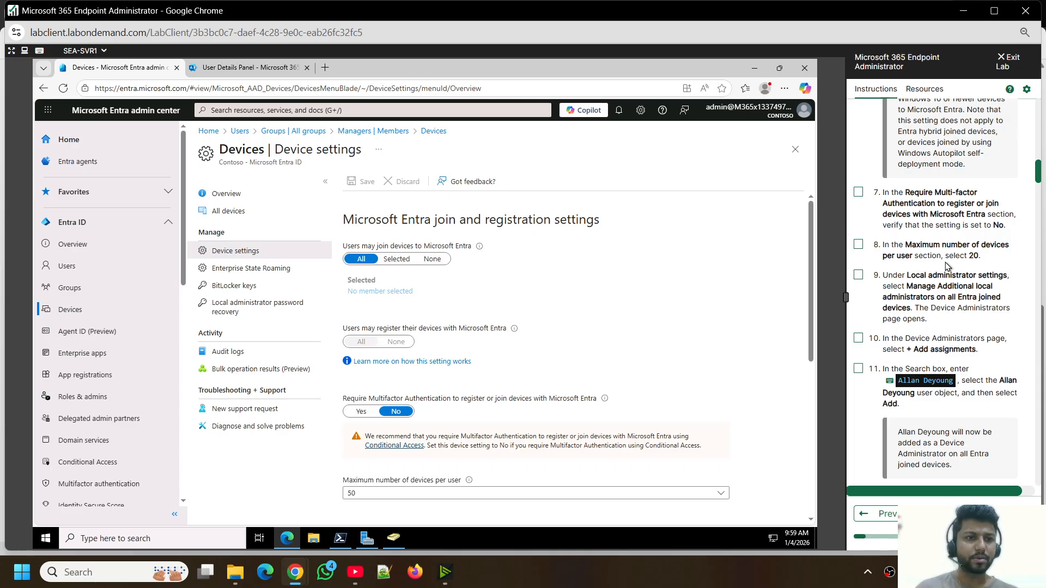
Step: Set the maximum number of devices per user to 20 (Recommended) and mark lab steps 7 to 9 complete
scroll(480, 365, "down", 3)
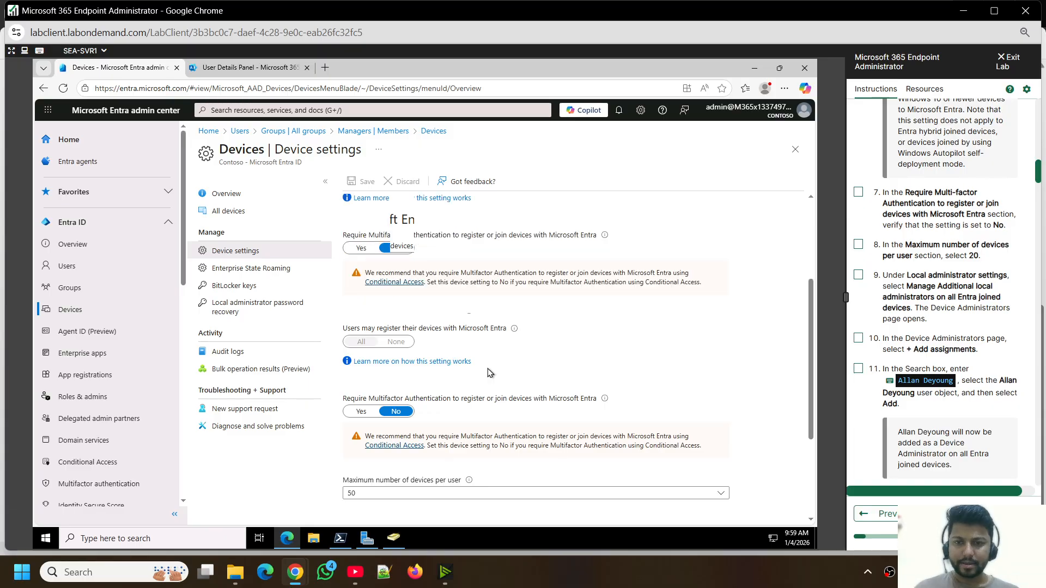
scroll(474, 446, "down", 5)
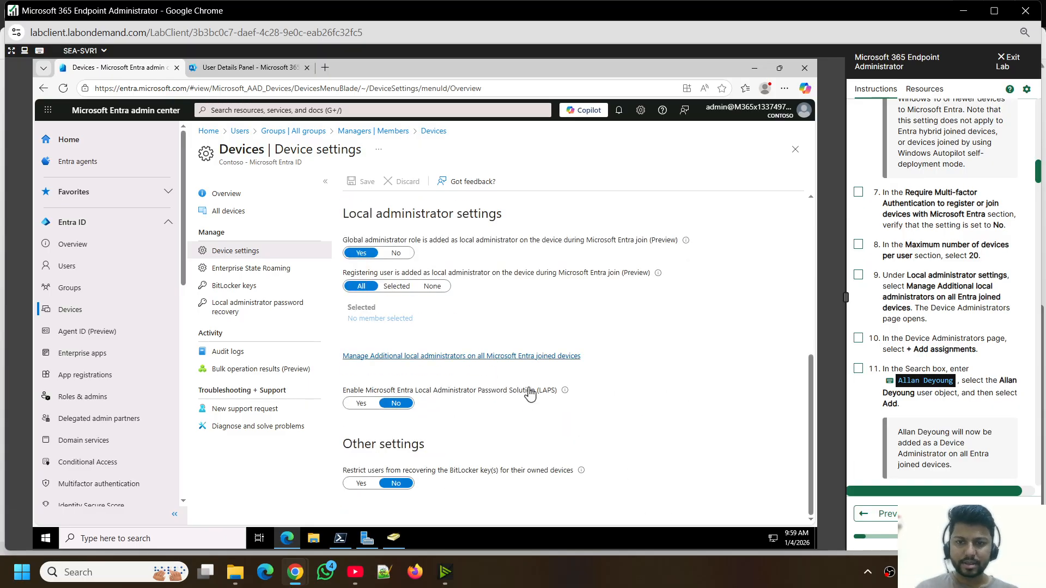
scroll(576, 377, "up", 10)
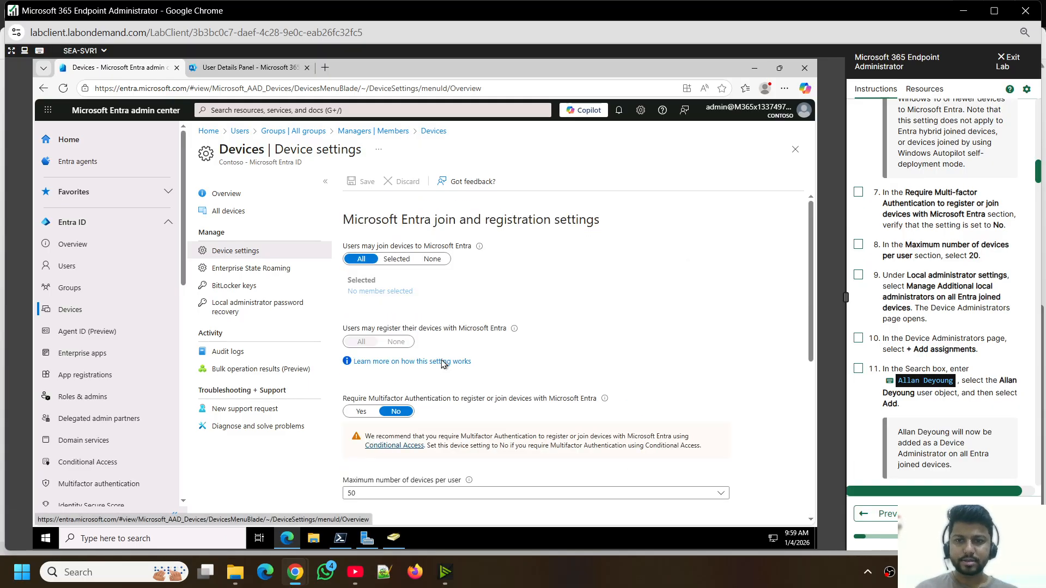
left_click(723, 495)
left_click(456, 412)
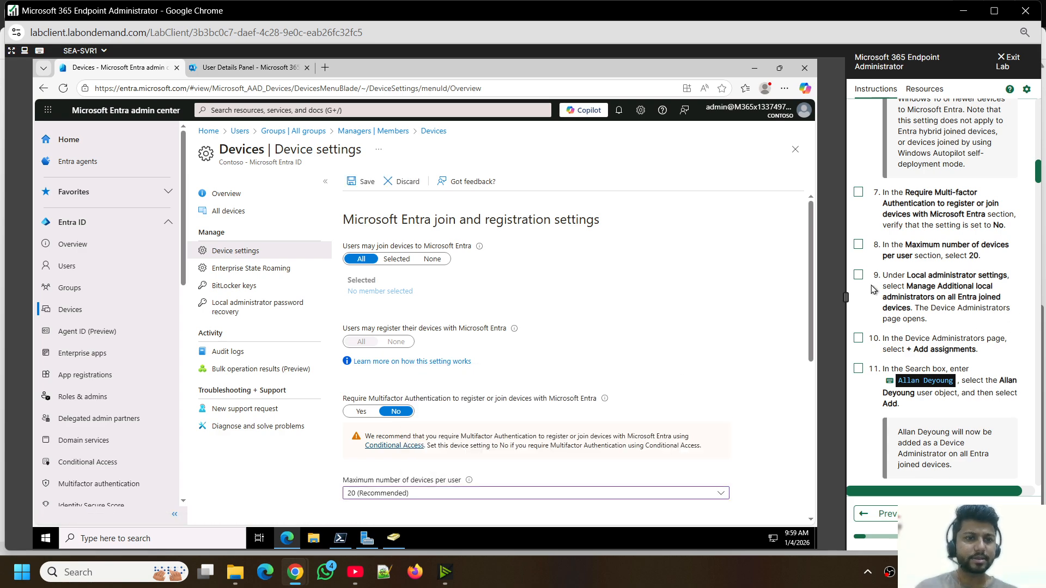
left_click(859, 275)
left_click(585, 128)
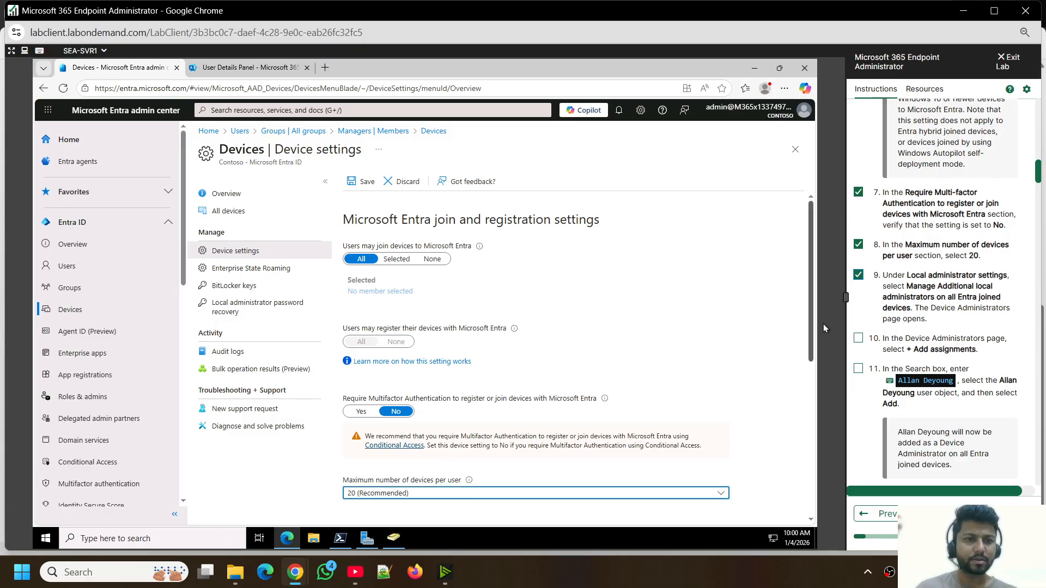
Step: Assign the user named in lab step 11 to Device Administrators through the additional local administrators setting for Microsoft Entra joined devices
scroll(693, 342, "down", 8)
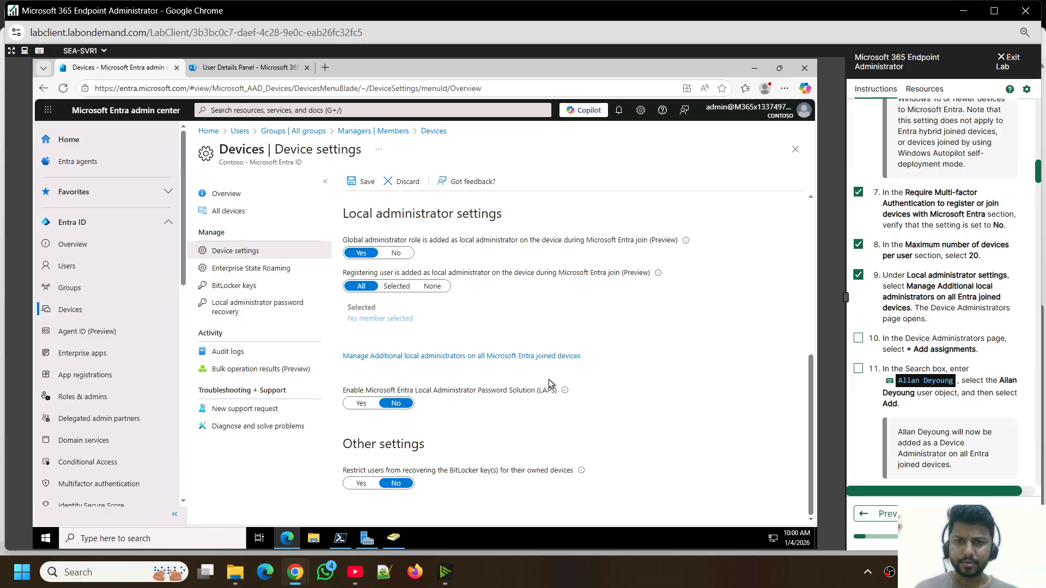
scroll(533, 362, "up", 3)
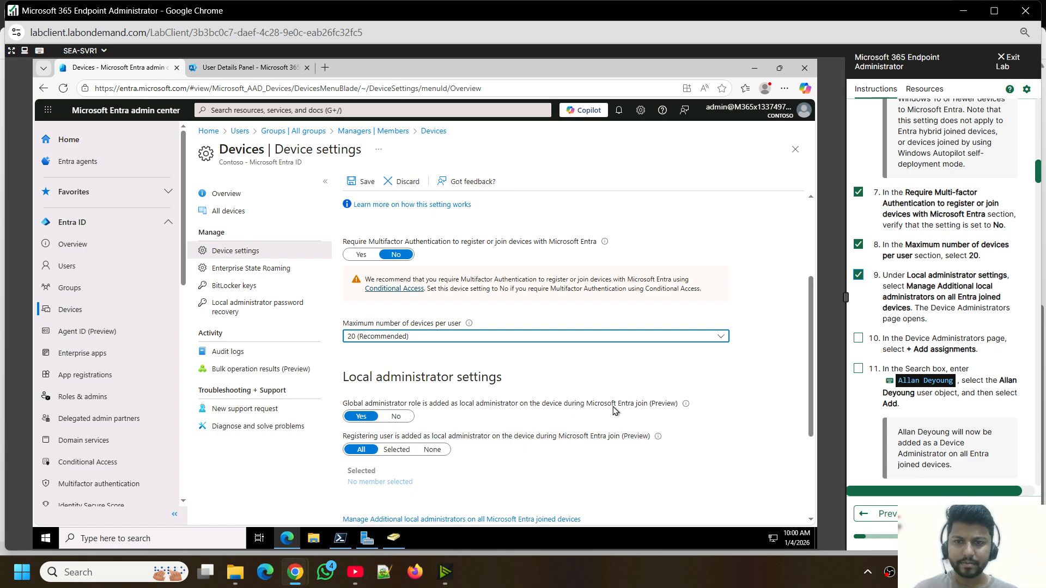
scroll(620, 417, "down", 3)
scroll(586, 416, "up", 5)
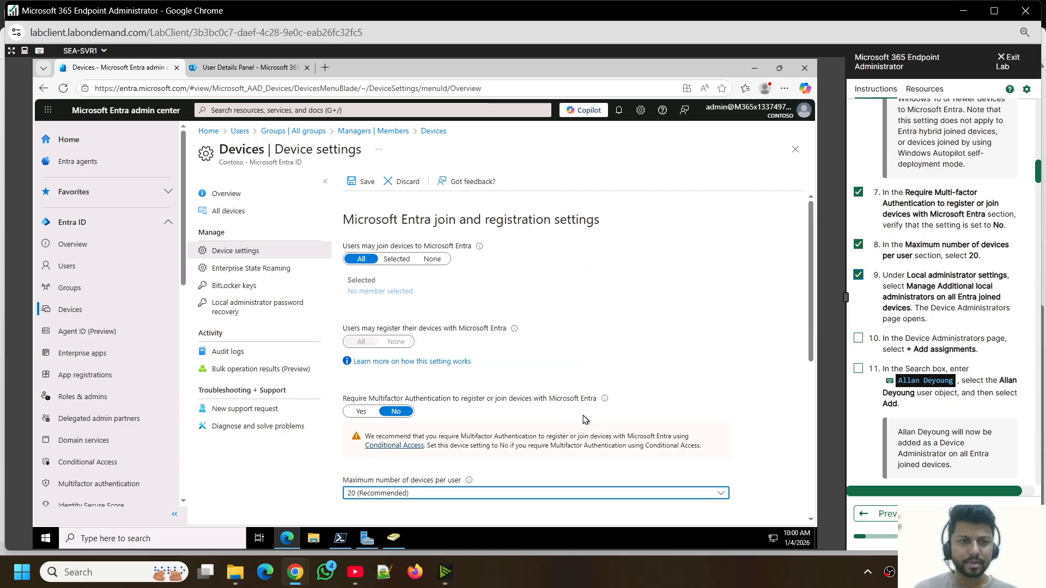
scroll(599, 327, "down", 5)
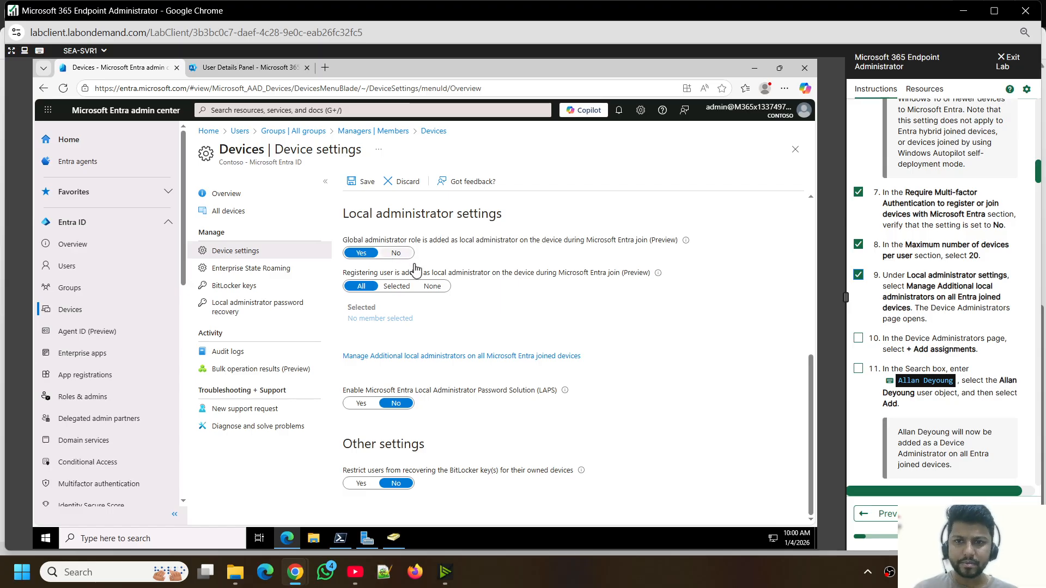
left_click(444, 357)
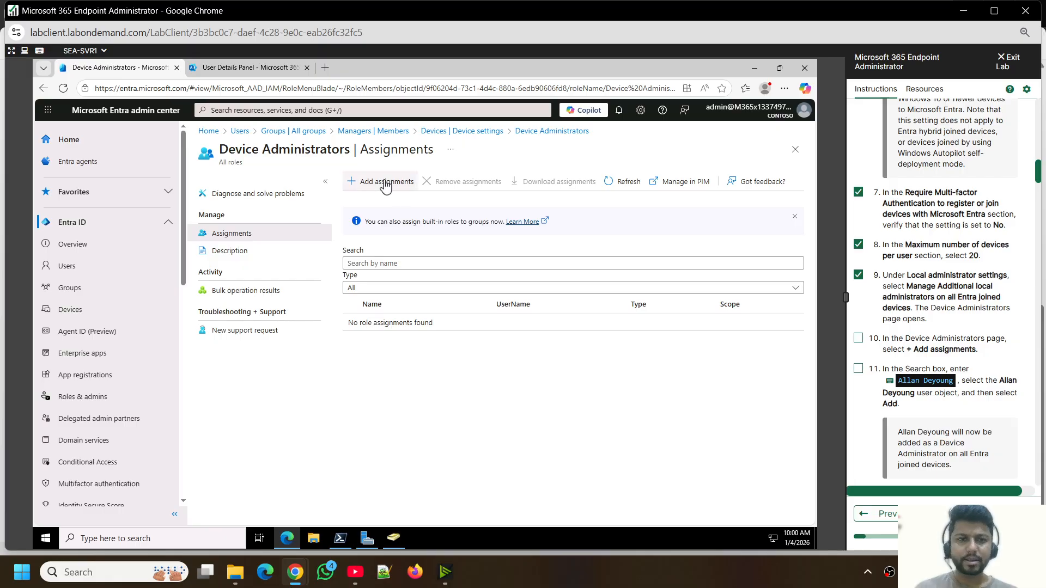
left_click(385, 183)
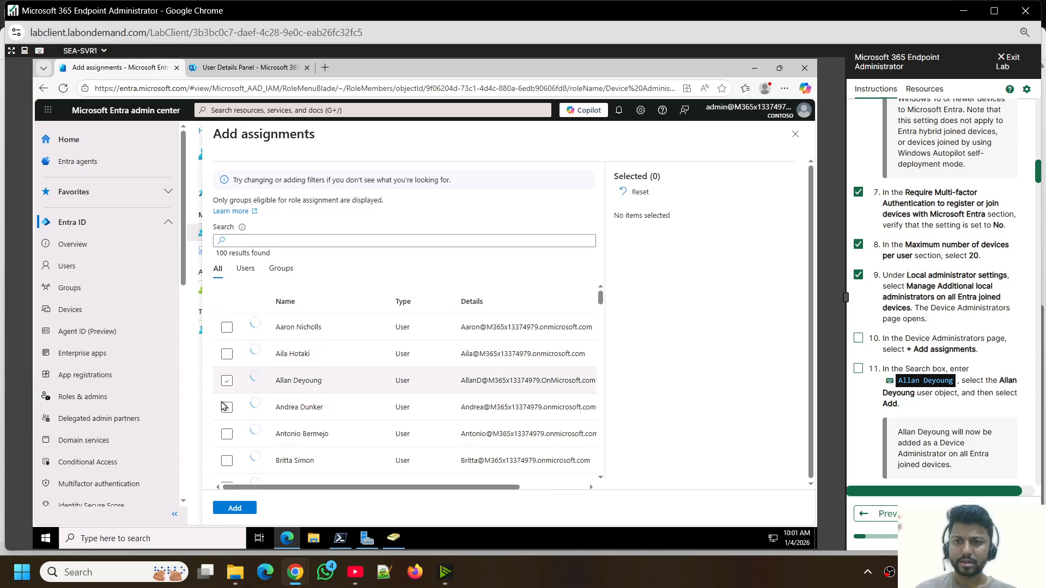
left_click(227, 381)
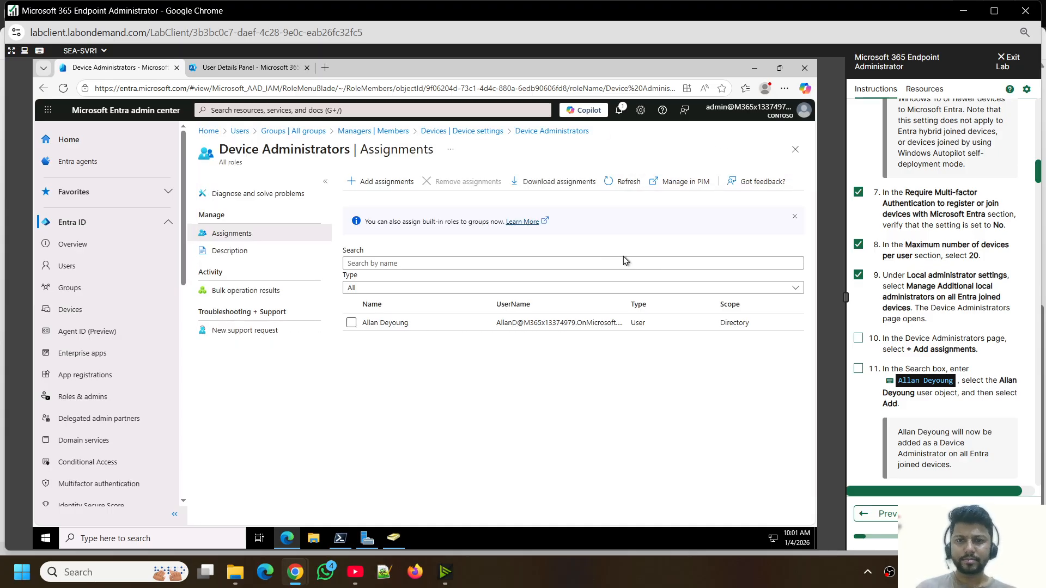
Step: Mark lab steps 10 and 11 complete and return to the Device settings page
left_click(859, 369)
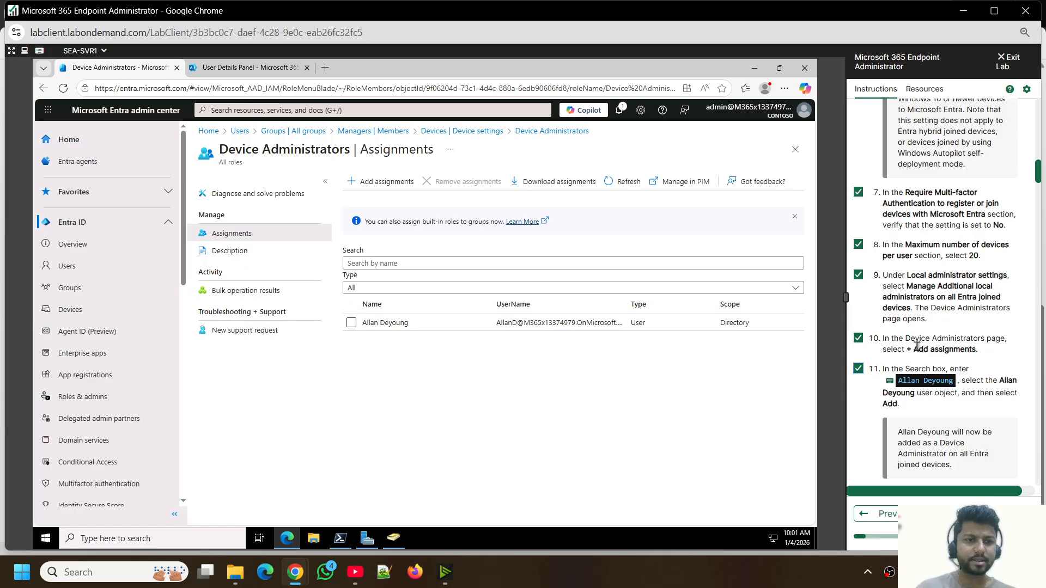
scroll(913, 347, "down", 3)
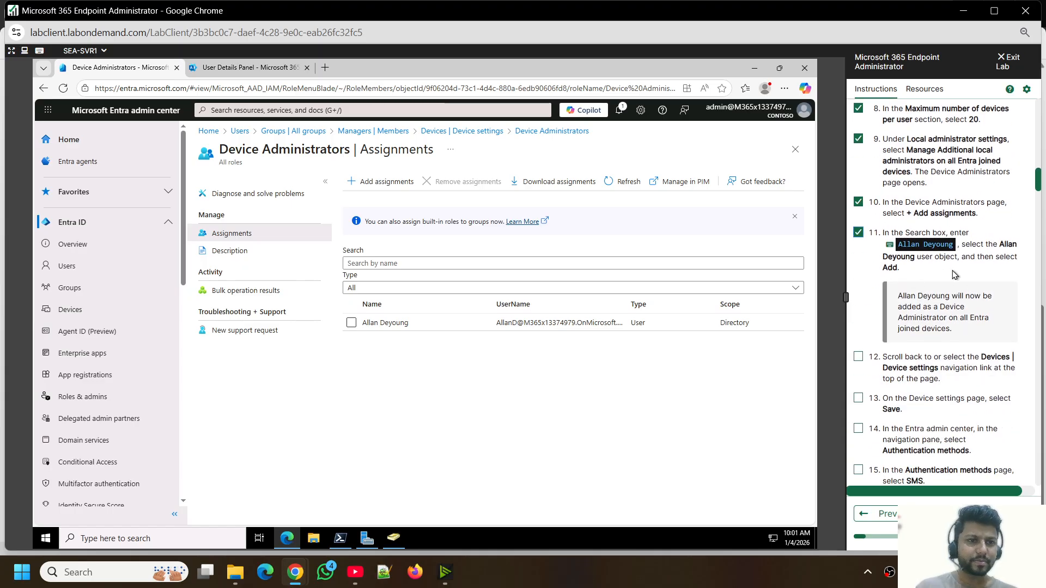
scroll(907, 311, "down", 1)
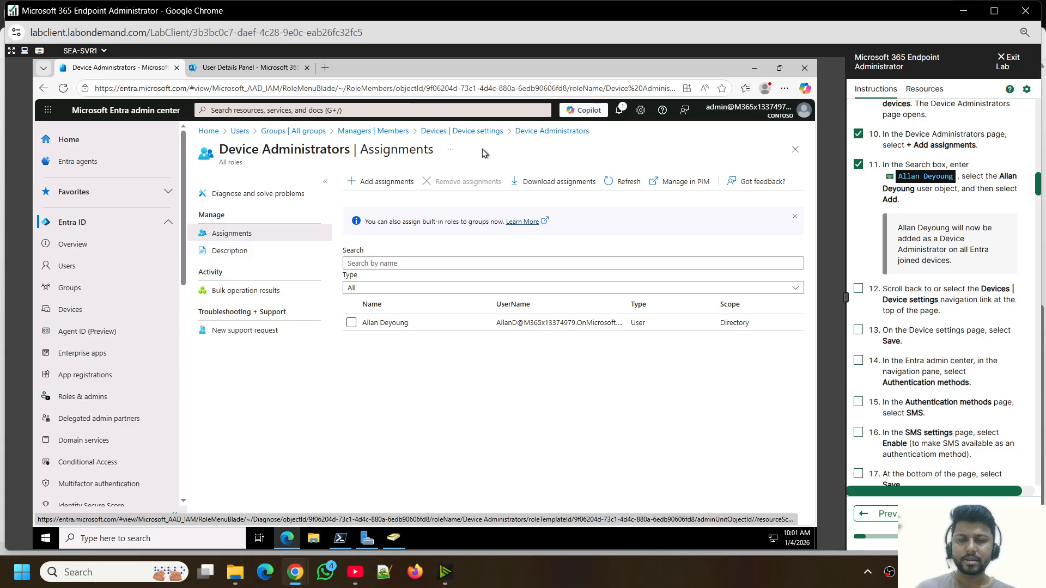
left_click(793, 151)
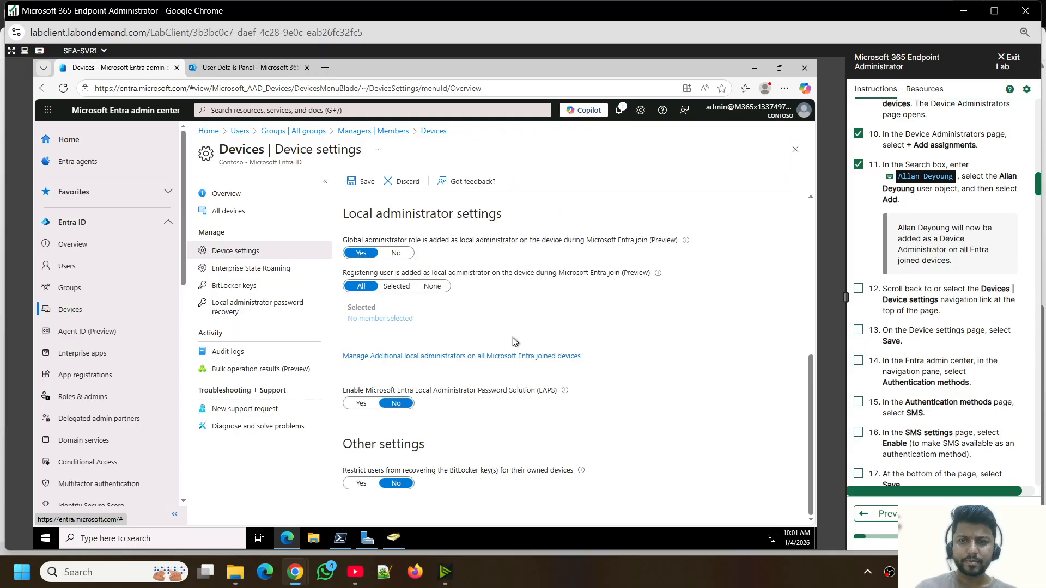
Step: Check the Device Administrators assignments for Microsoft Entra joined devices, then mark lab step 12 complete
left_click(473, 357)
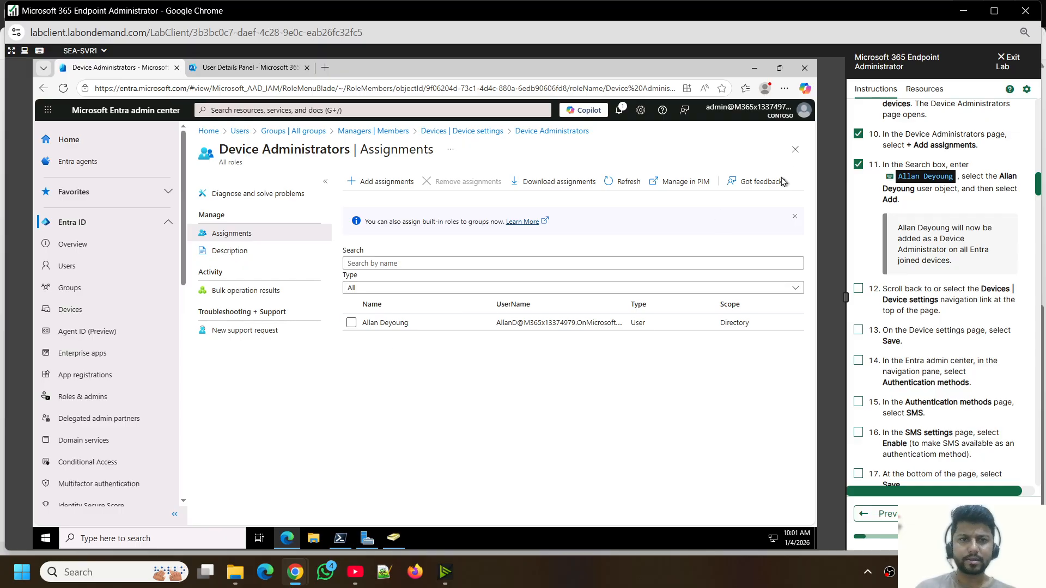
left_click(795, 150)
scroll(907, 367, "down", 2)
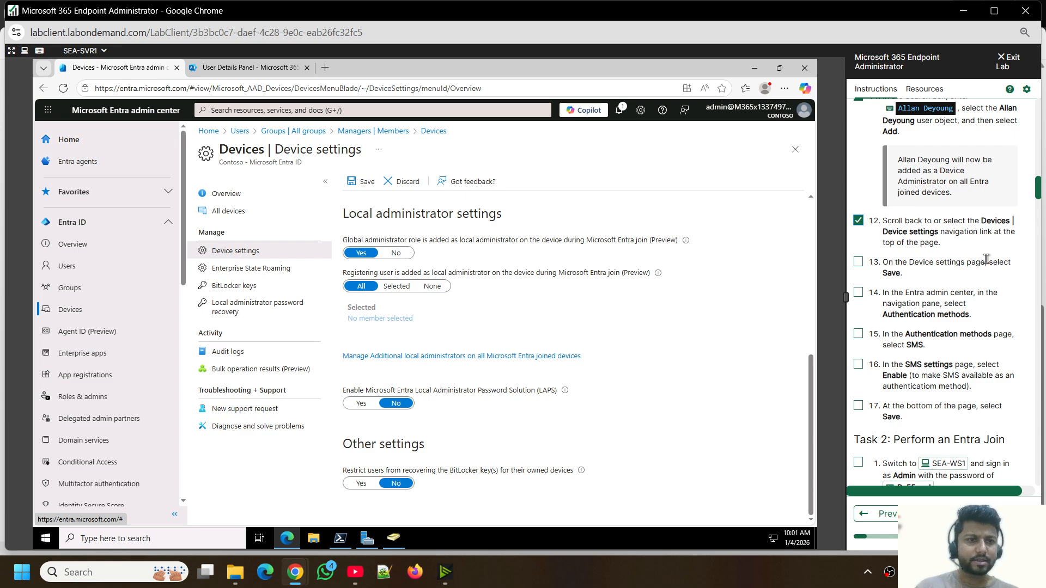
Step: Save the device settings and mark lab steps 13 and 14 complete
left_click(418, 355)
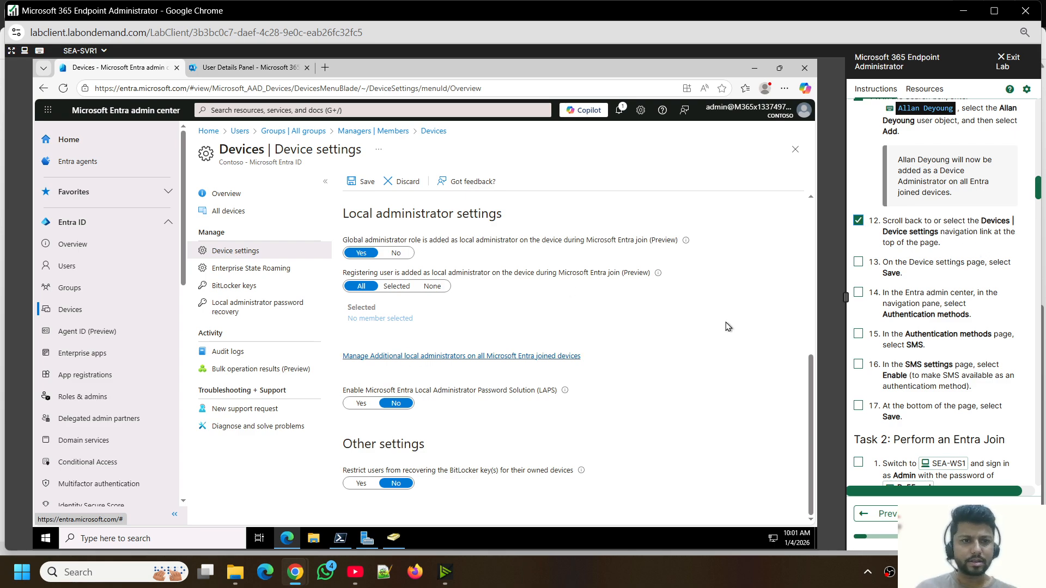
left_click(359, 185)
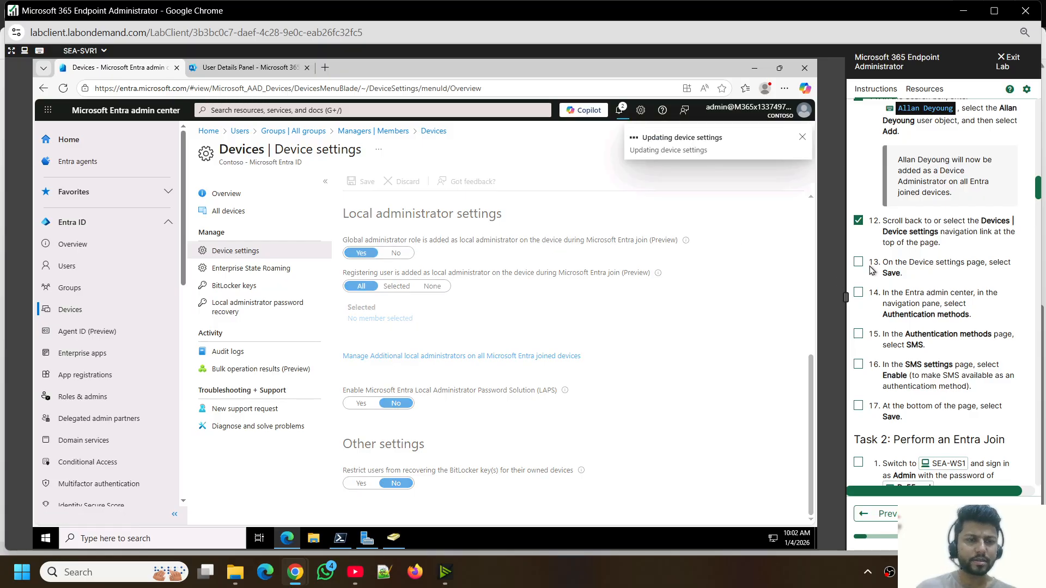
left_click(857, 293)
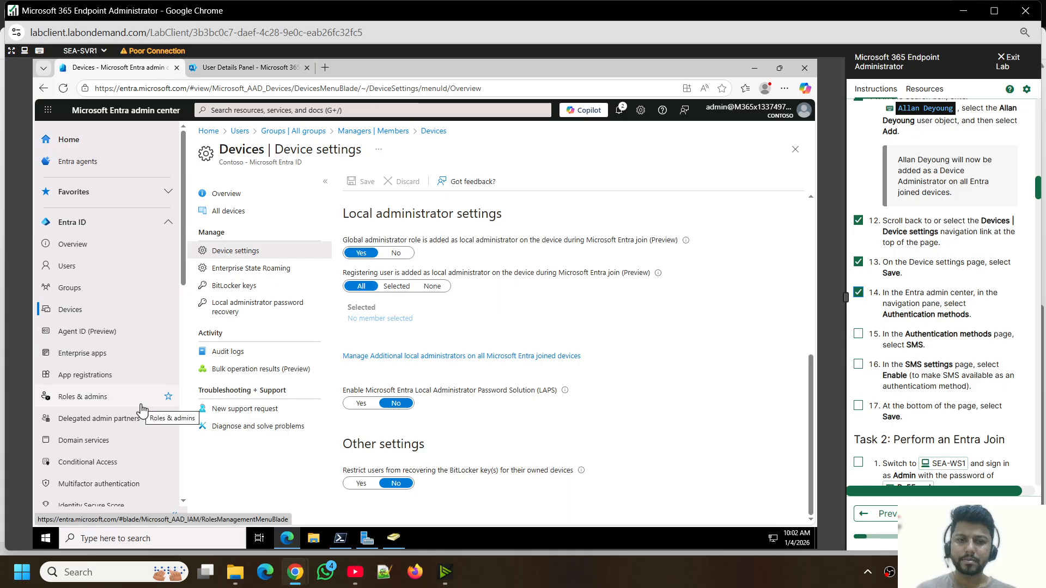
key("F12")
left_click(483, 79)
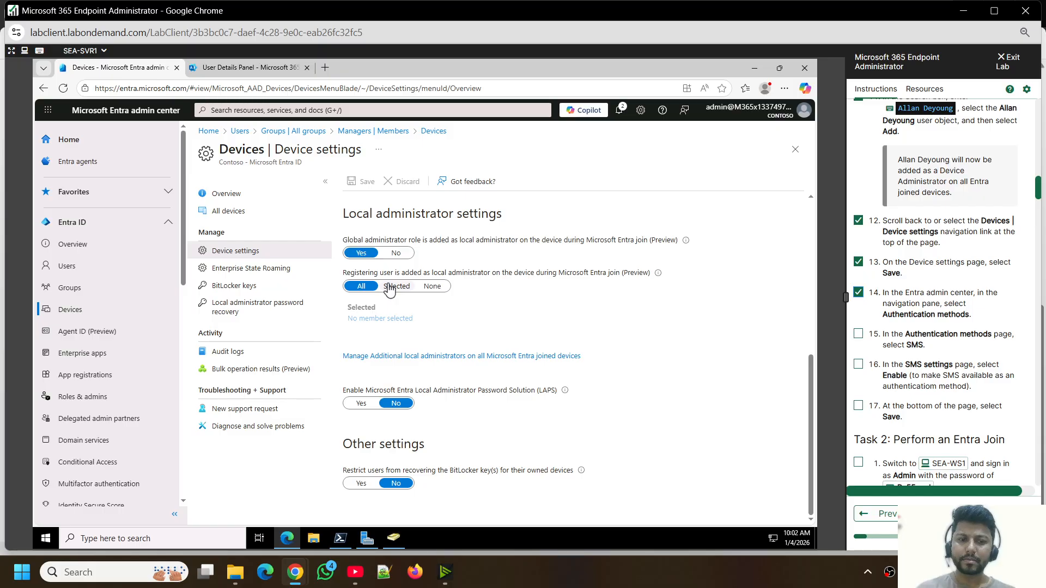
key("F12")
left_click(483, 79)
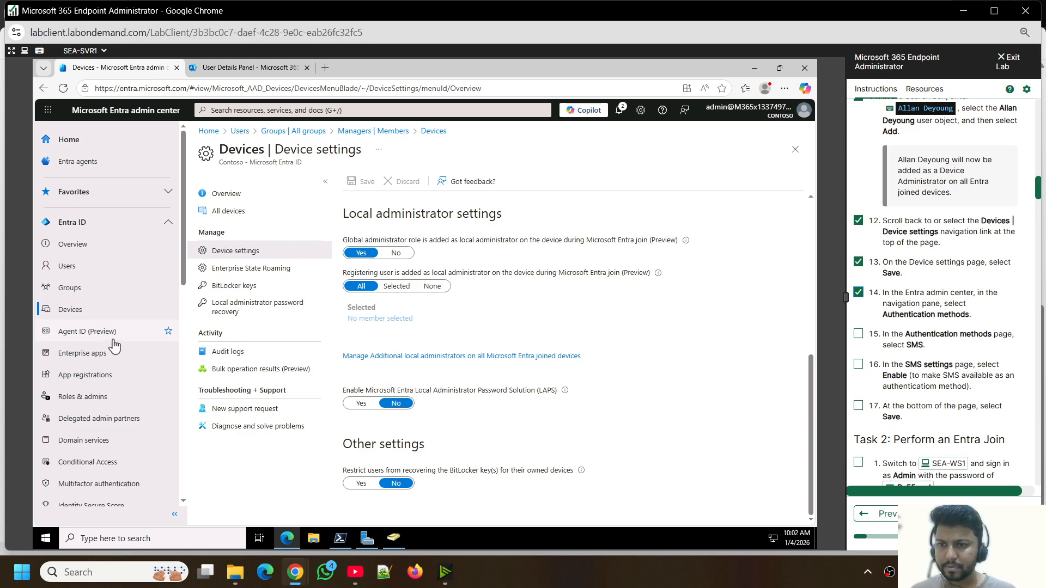
Step: Enable the SMS authentication method for all users in the Authentication methods policies and save the policy
scroll(120, 373, "down", 6)
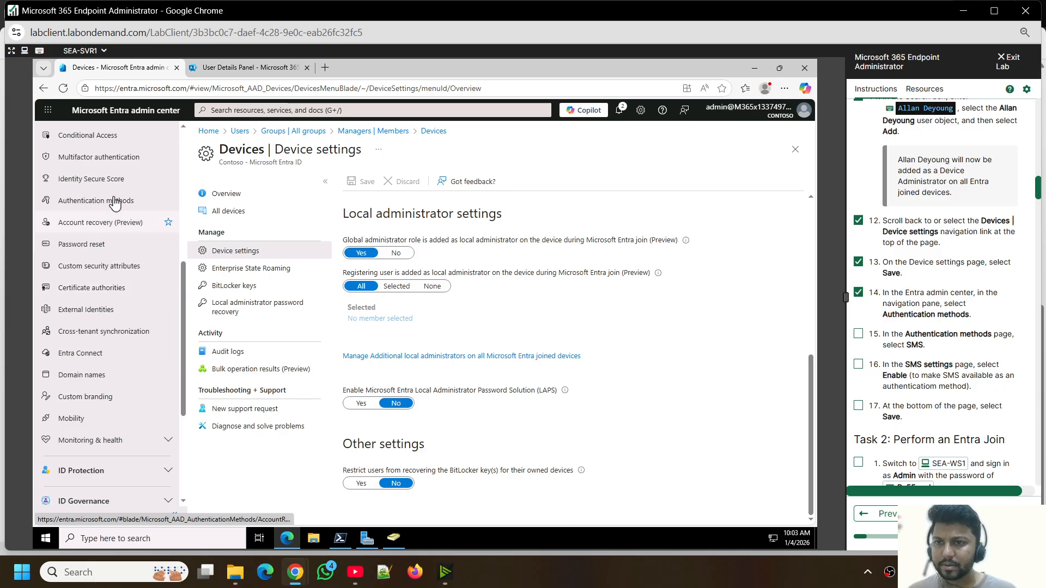
left_click(115, 202)
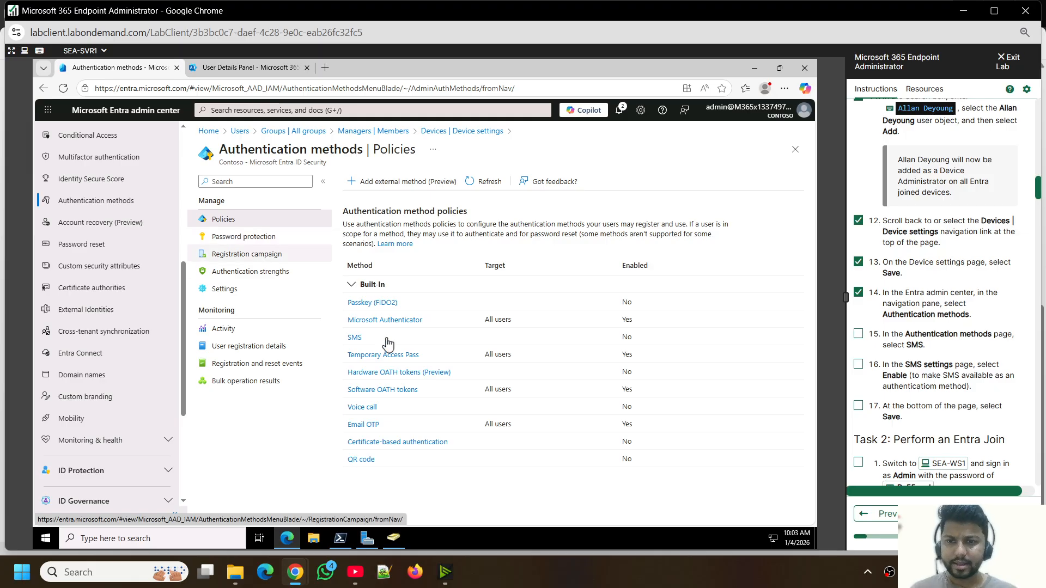
left_click(354, 337)
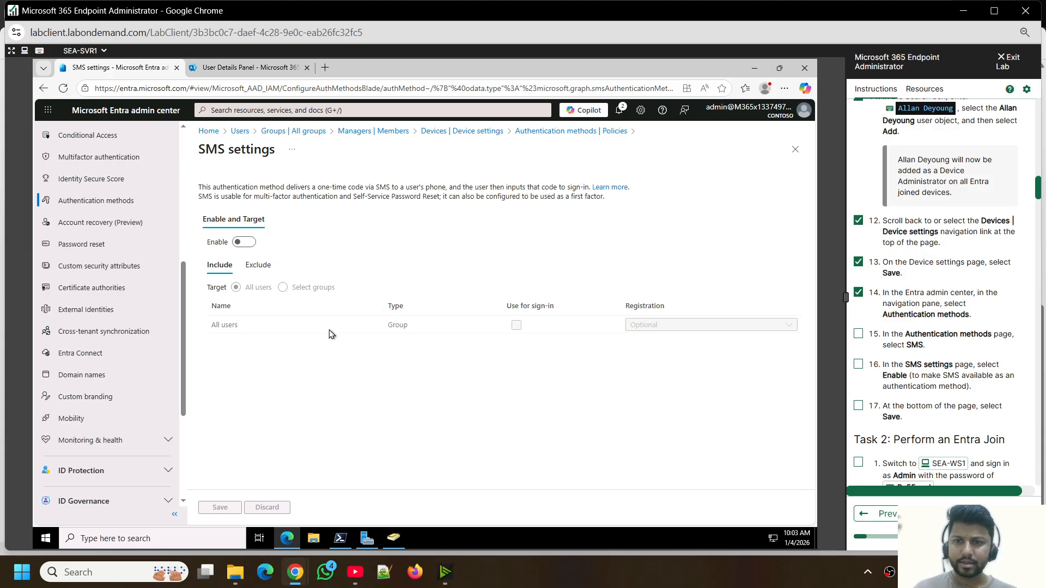
left_click(247, 245)
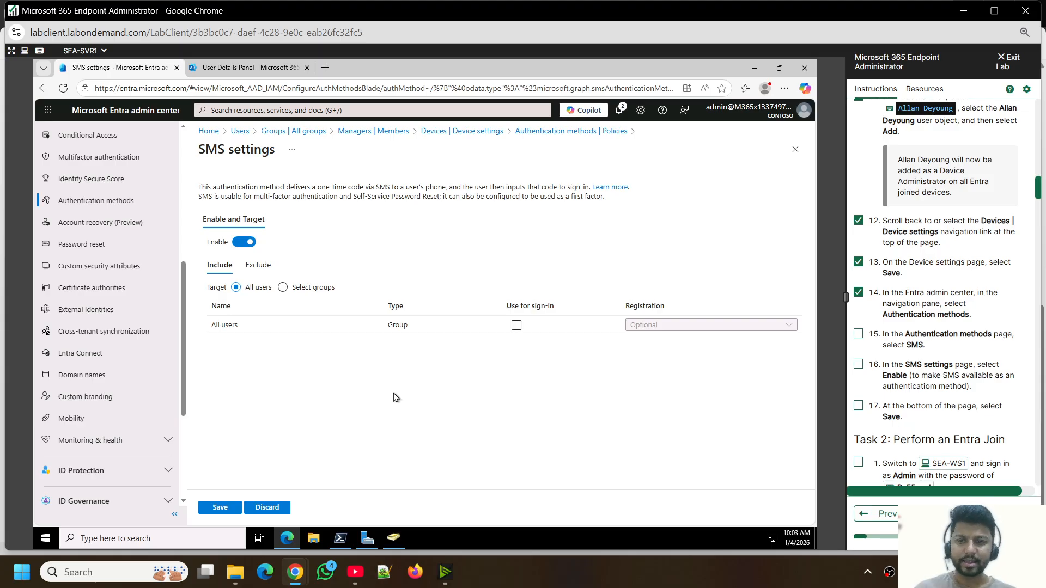
left_click(219, 510)
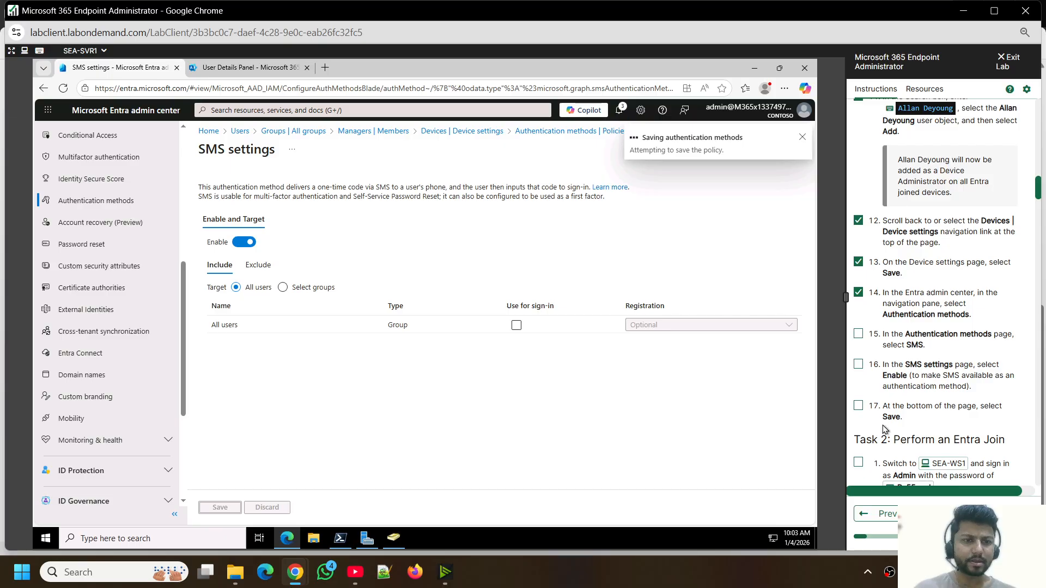
Step: Mark lab step 17 complete and read through the lab instructions for Task 2: Perform an Entra Join
left_click(858, 406)
scroll(917, 273, "down", 5)
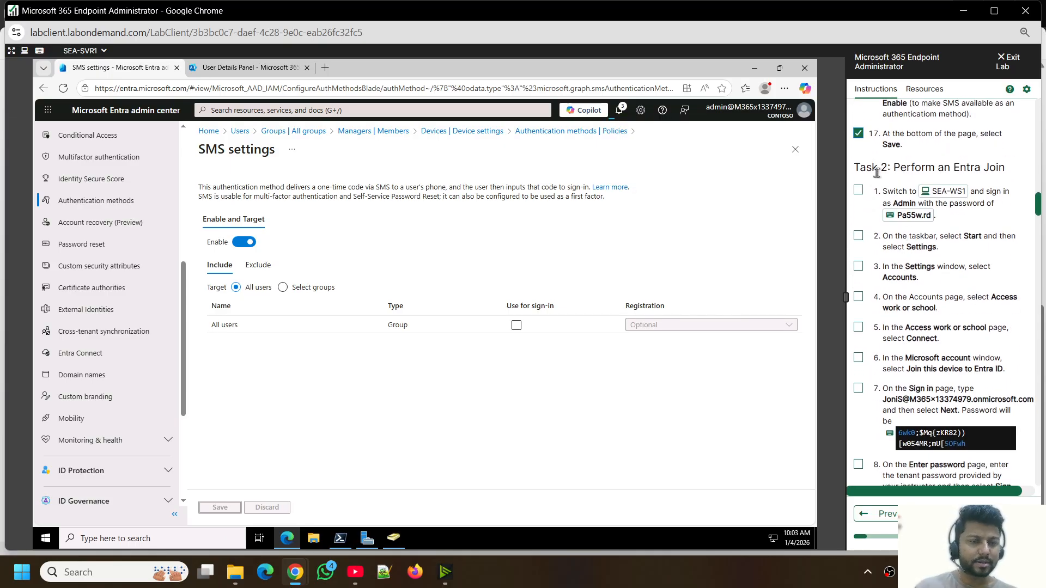
scroll(917, 206, "down", 4)
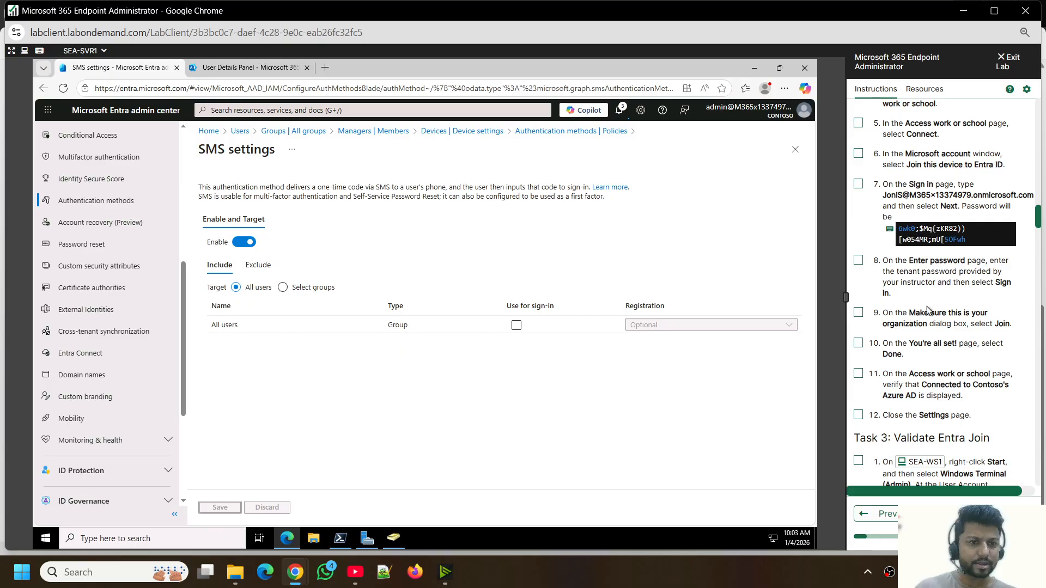
scroll(918, 312, "up", 5)
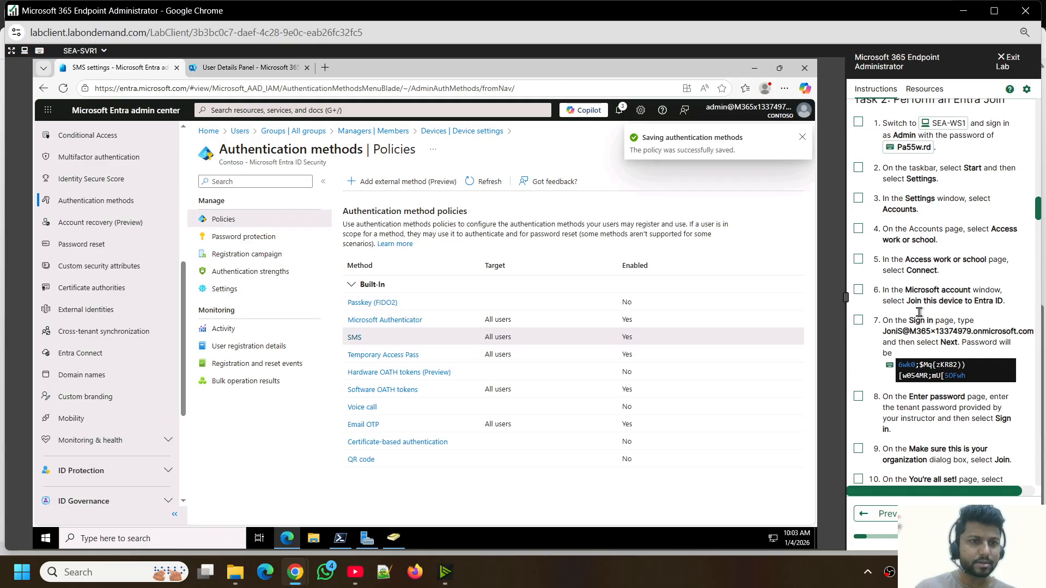